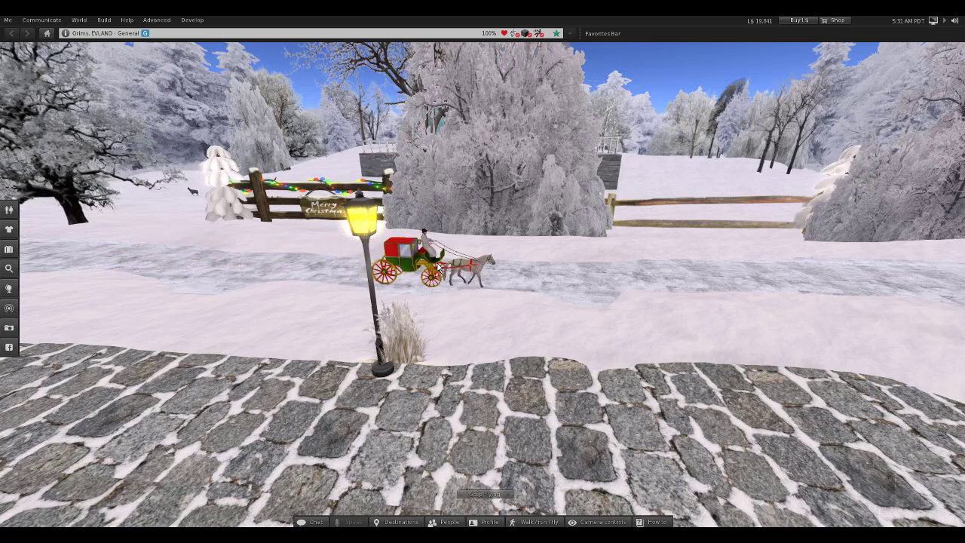
Edit the Horse Carriage to show its General properties as a pathfinding Character.
right_click(439, 262)
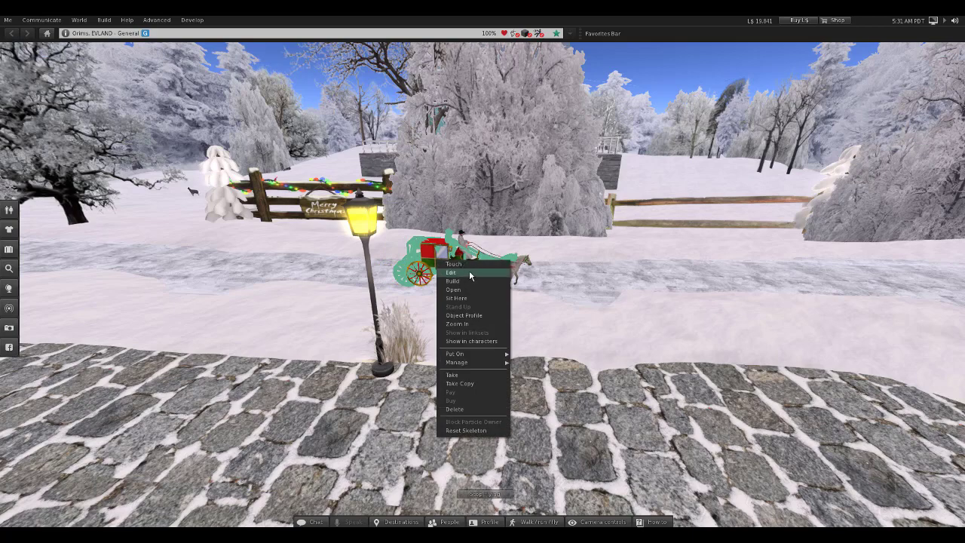
left_click(464, 273)
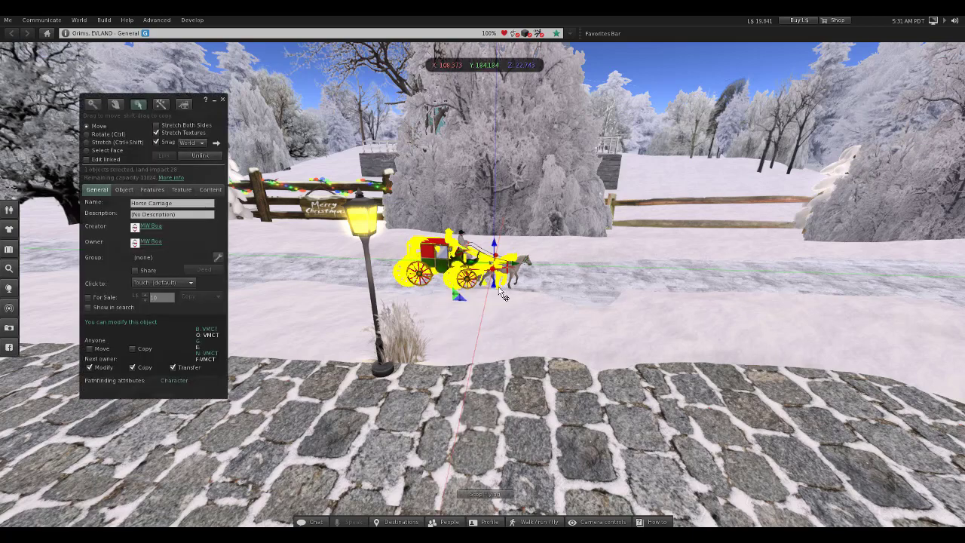
Open the region's pathfinding objects list and select the Snowy Road 2 prim for editing.
right_click(386, 278)
key("Escape")
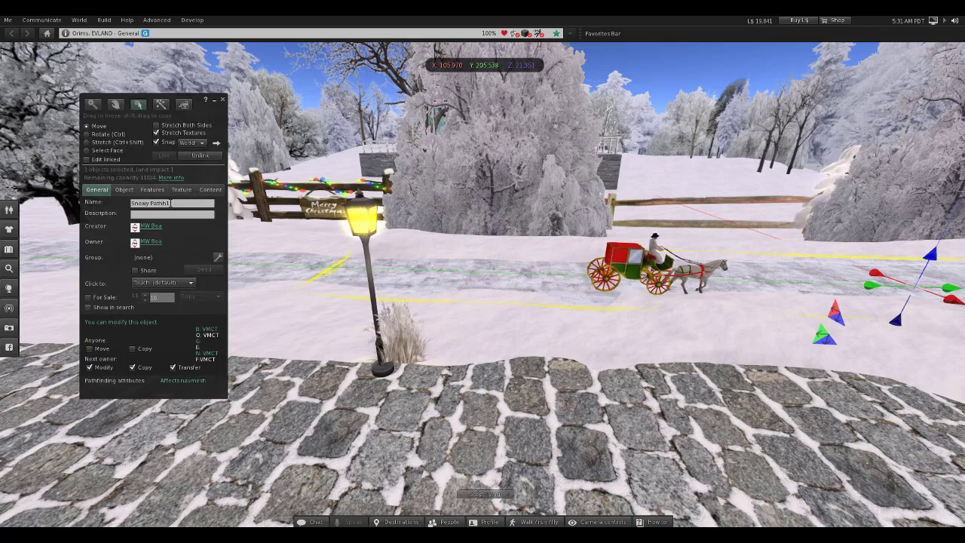
left_click(104, 20)
mouse_move(128, 136)
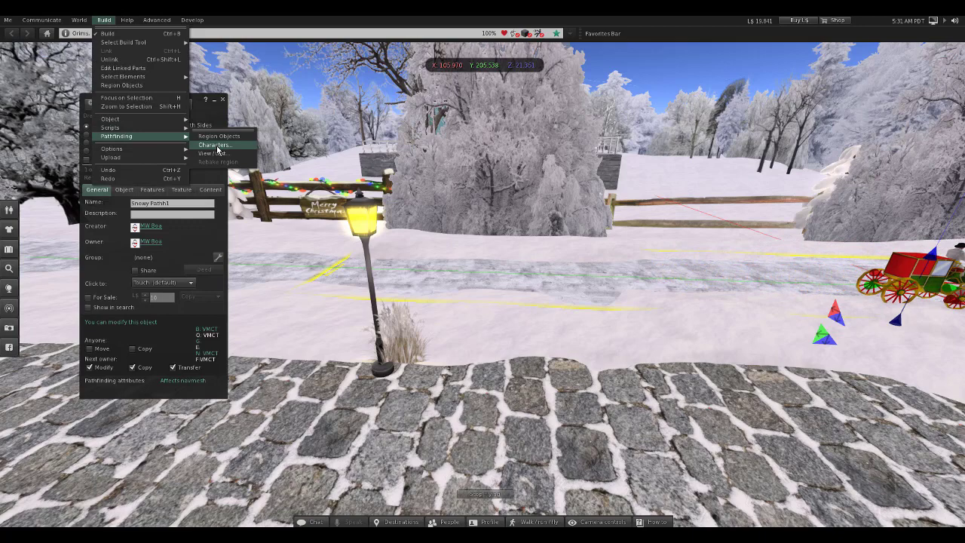
left_click(226, 137)
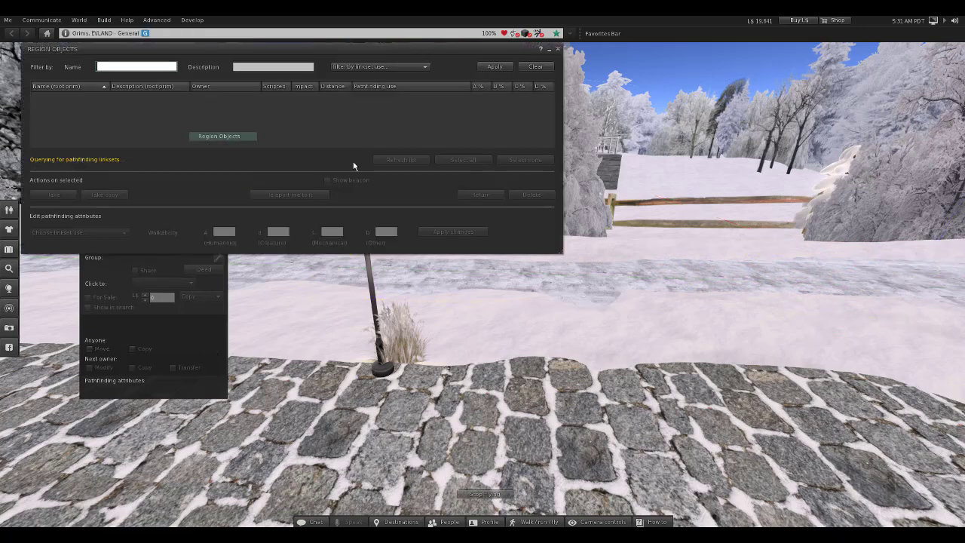
left_click_drag(287, 59, 613, 119)
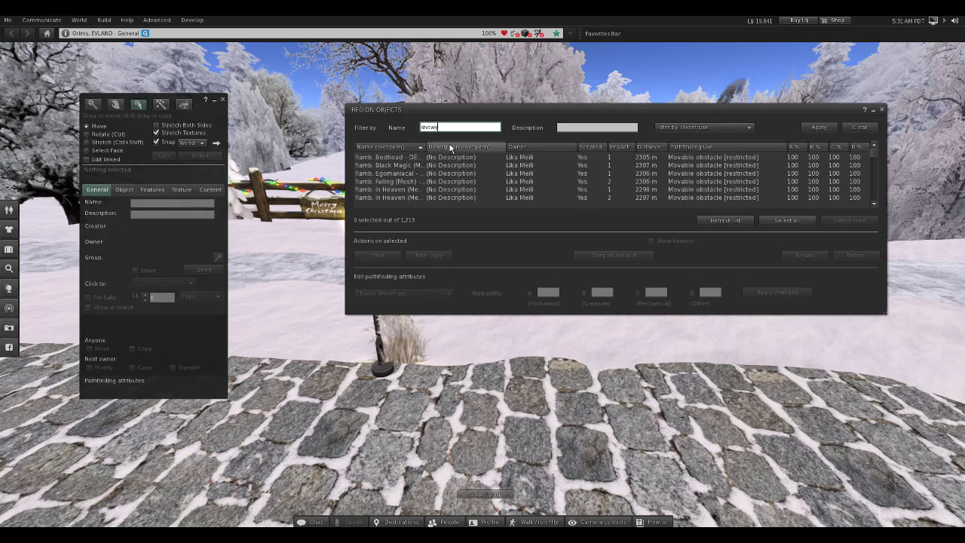
right_click(302, 270)
left_click(320, 286)
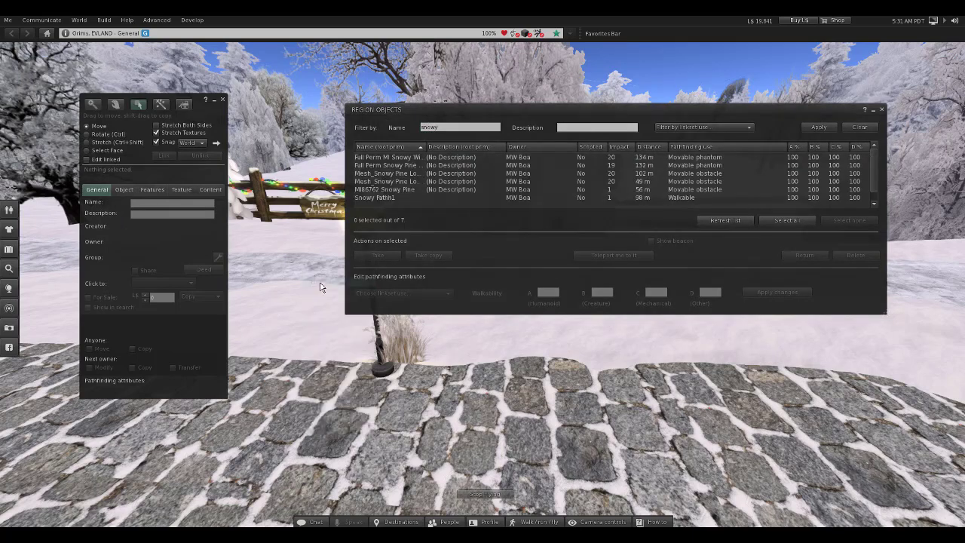
right_click(315, 274)
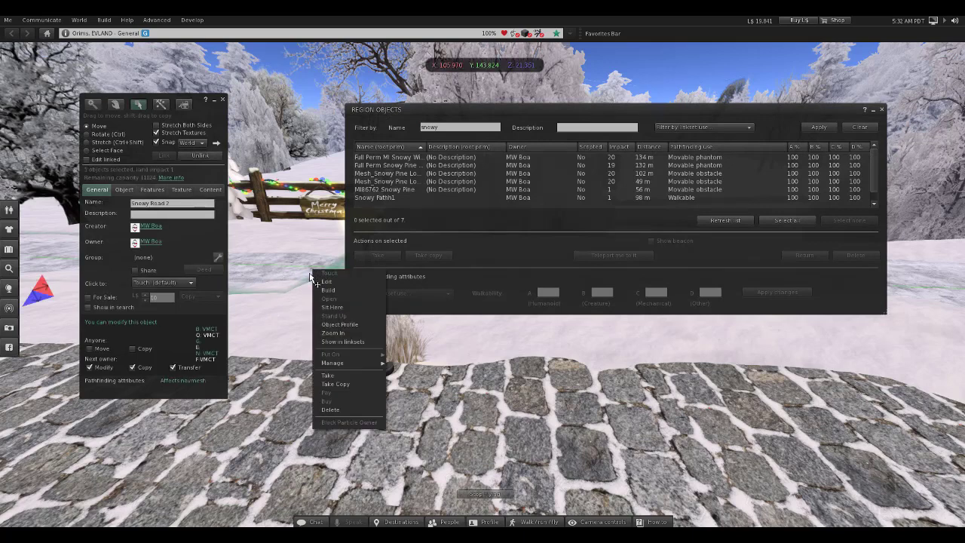
left_click(325, 282)
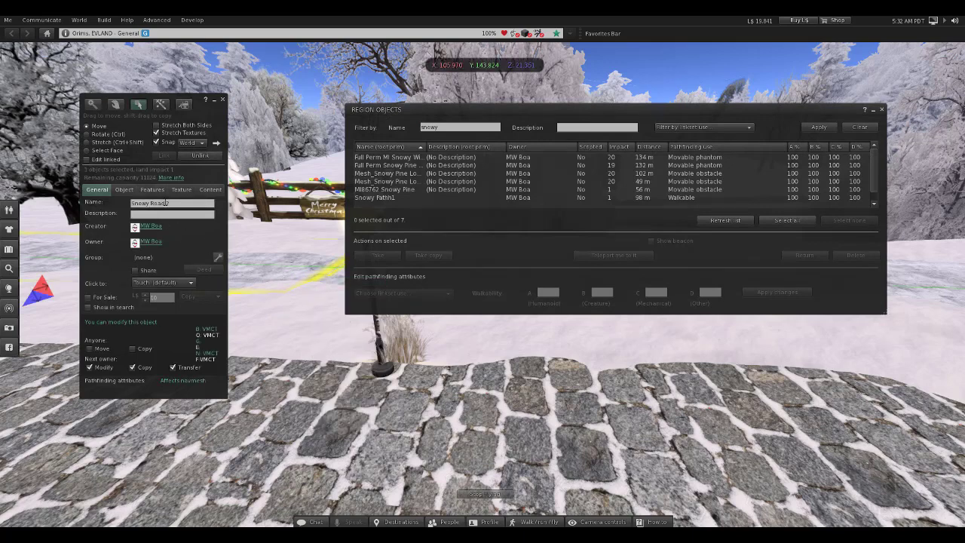
Filter region objects by 'road', confirm Snowy Road 2 is Walkable, and close the list.
left_click(456, 127)
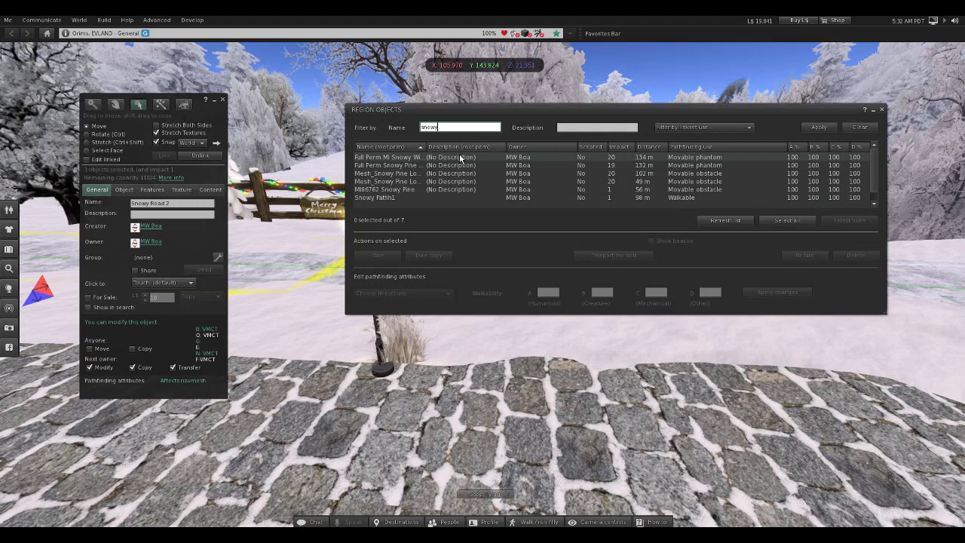
type("road")
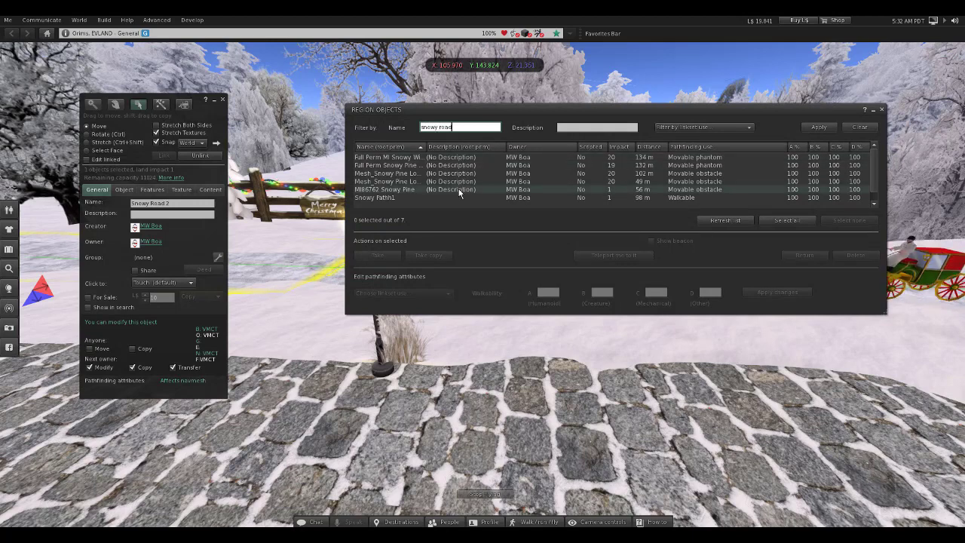
left_click(819, 127)
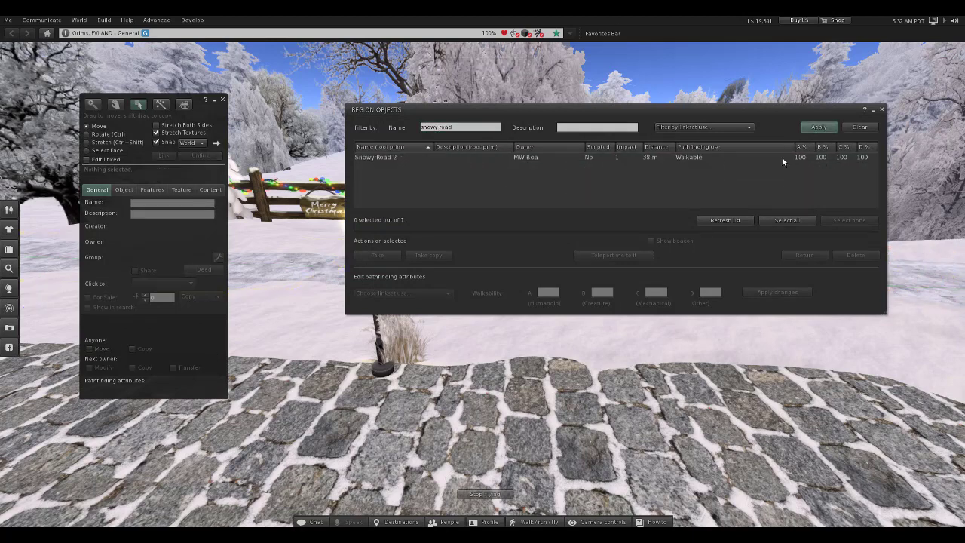
left_click(387, 157)
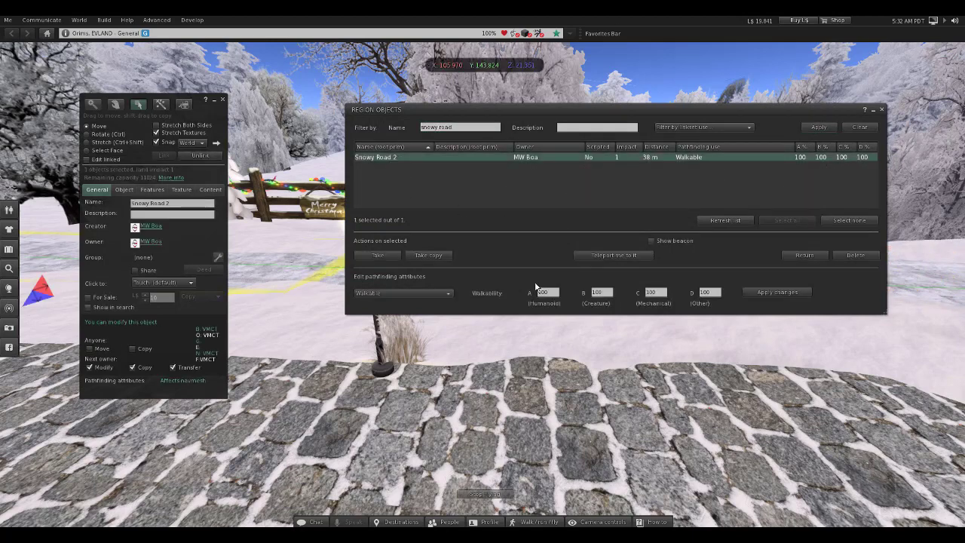
left_click(414, 294)
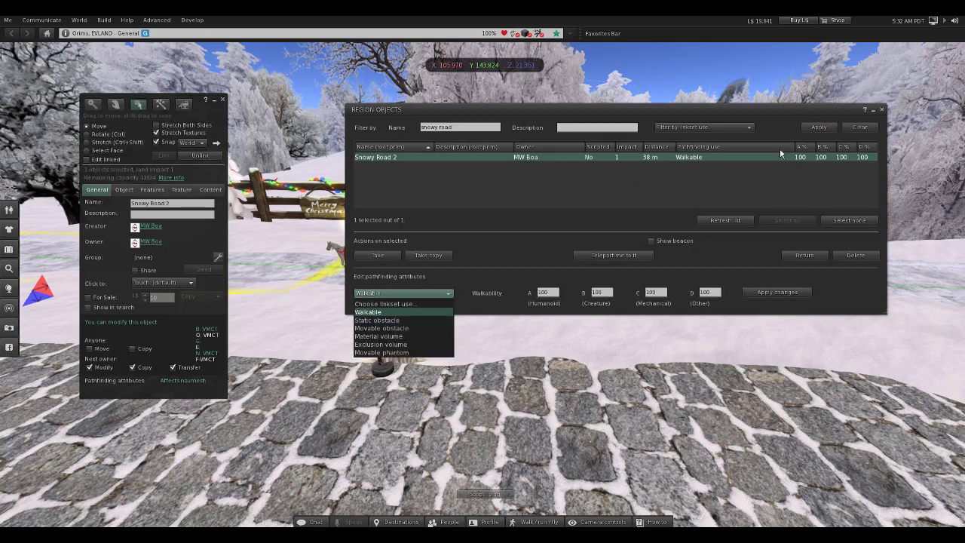
left_click(882, 110)
left_click(882, 111)
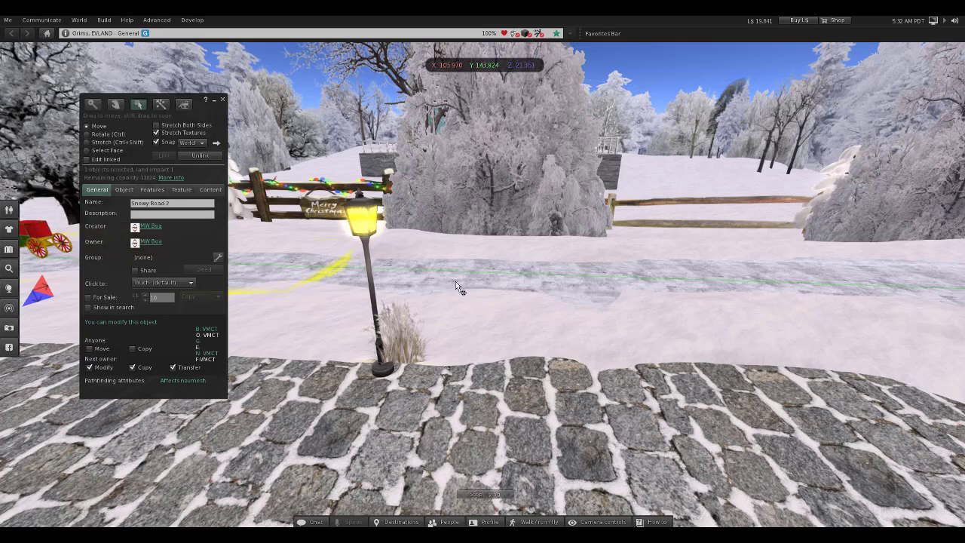
Dismiss the Build > Pathfinding menus and close the build editor with Escape.
left_click(104, 20)
mouse_move(151, 139)
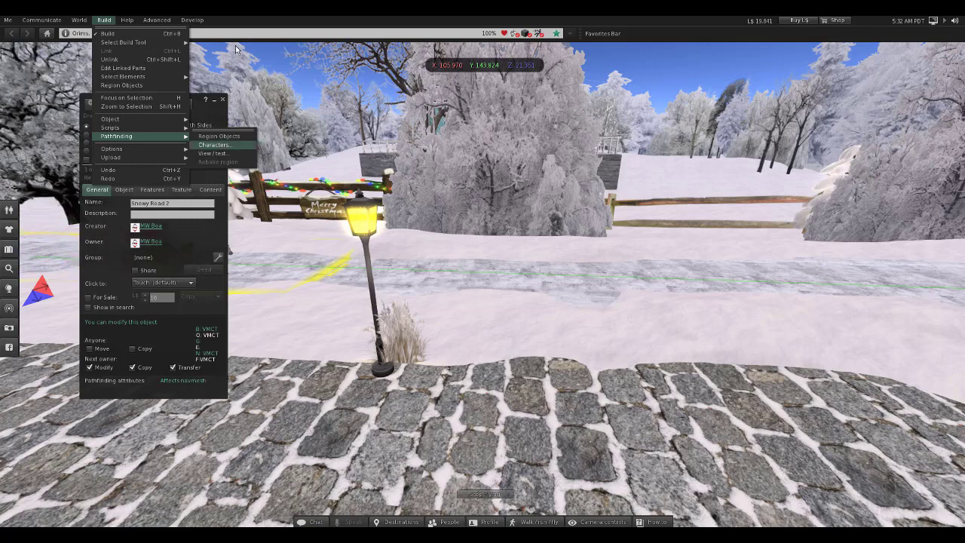
key("Escape")
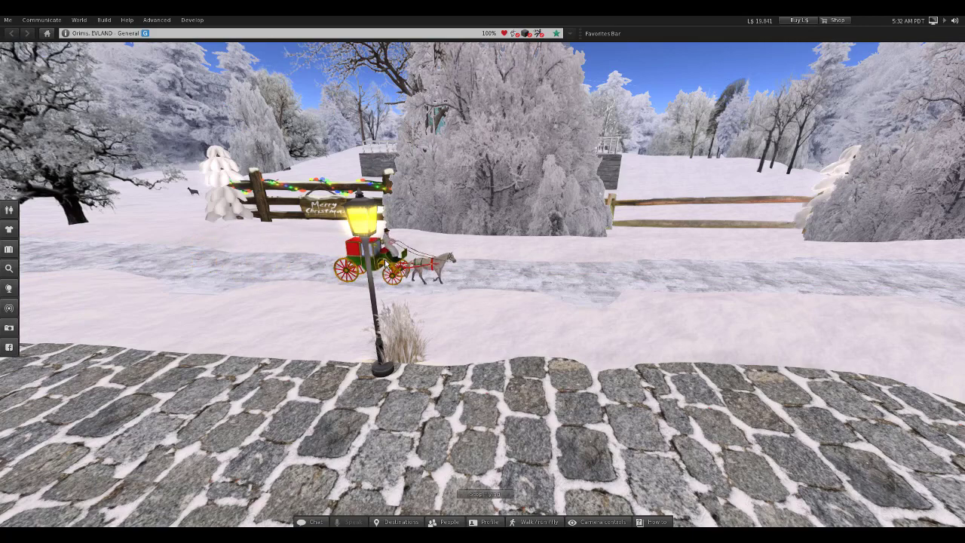
Edit the carriage and open the Horse carriage animesh script from its Content items.
right_click(387, 258)
left_click(400, 270)
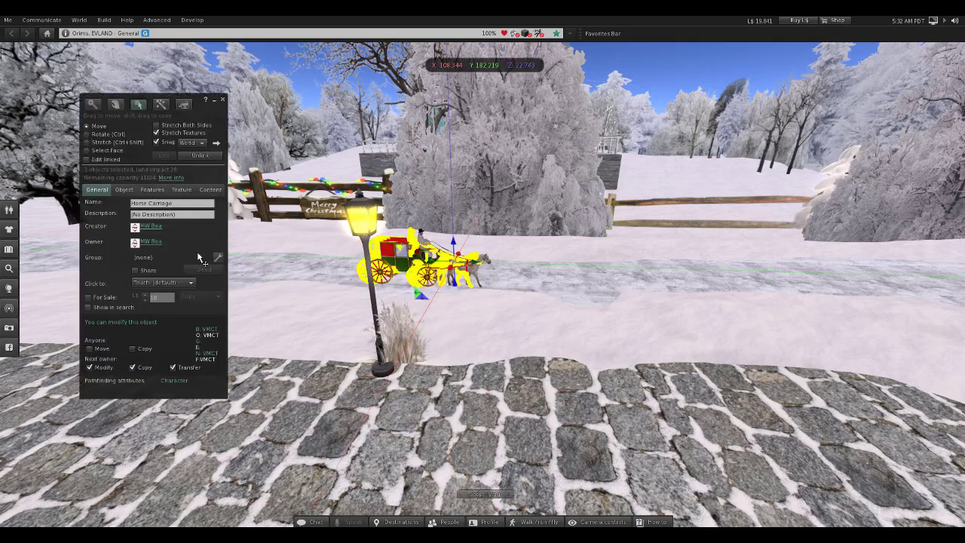
left_click(209, 189)
left_click_drag(150, 98, 549, 101)
double_click(676, 265)
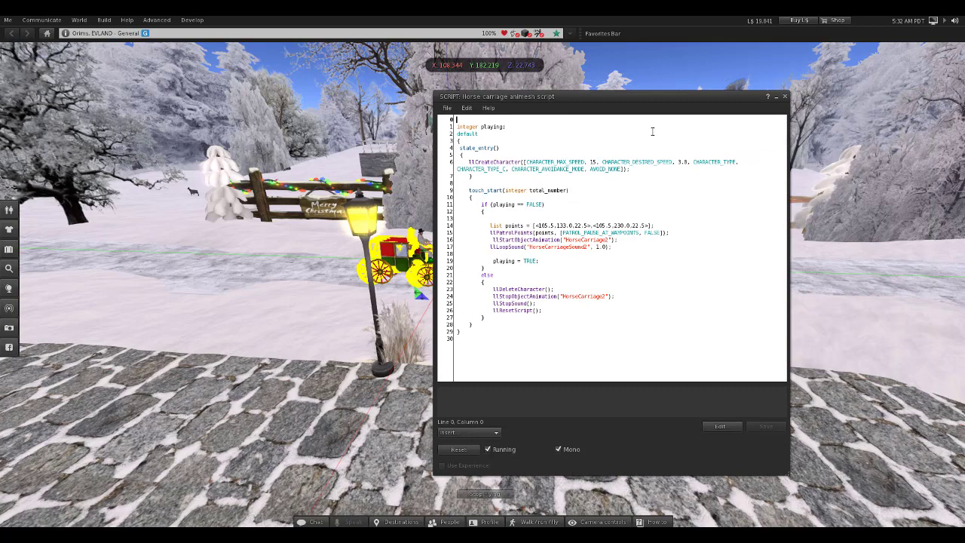
left_click_drag(633, 89, 707, 86)
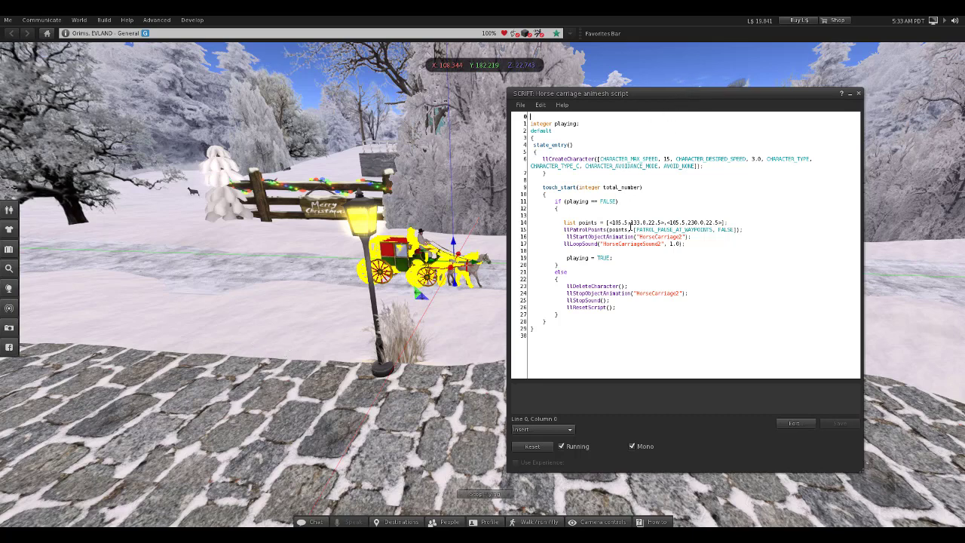
Build a new waypoint box on the ground left of the lamp post.
right_click(291, 324)
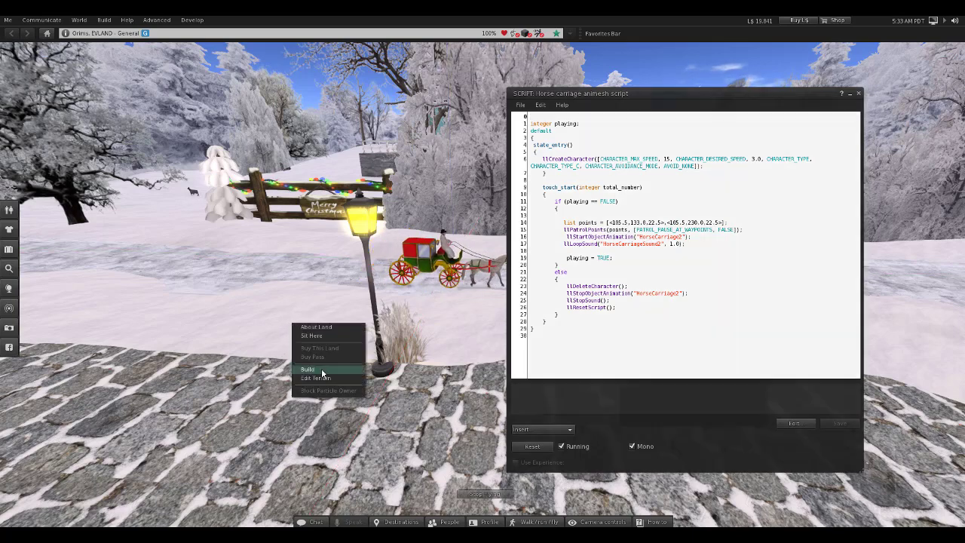
left_click(287, 343)
left_click_drag(276, 336, 226, 252)
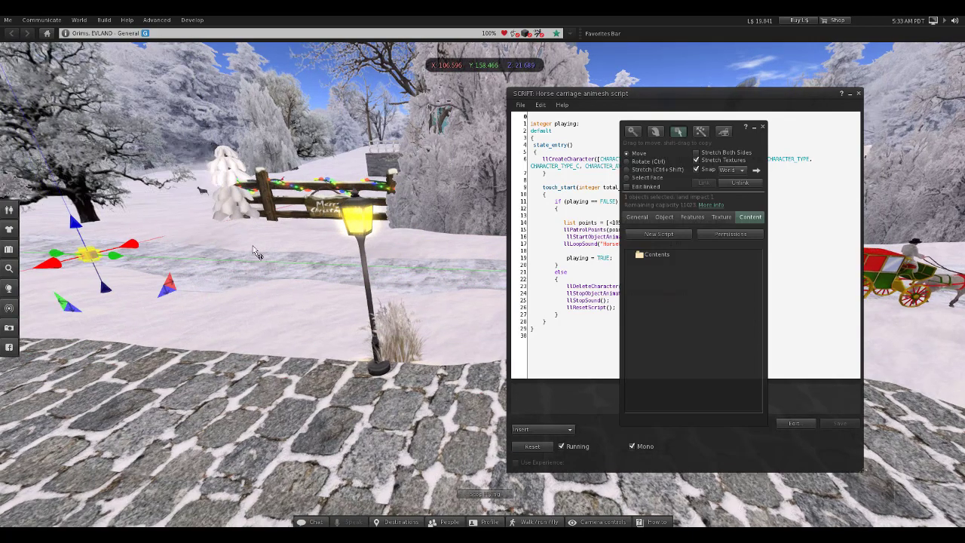
Shift-drag a copy of the waypoint box far along the snowy road.
left_click(849, 95)
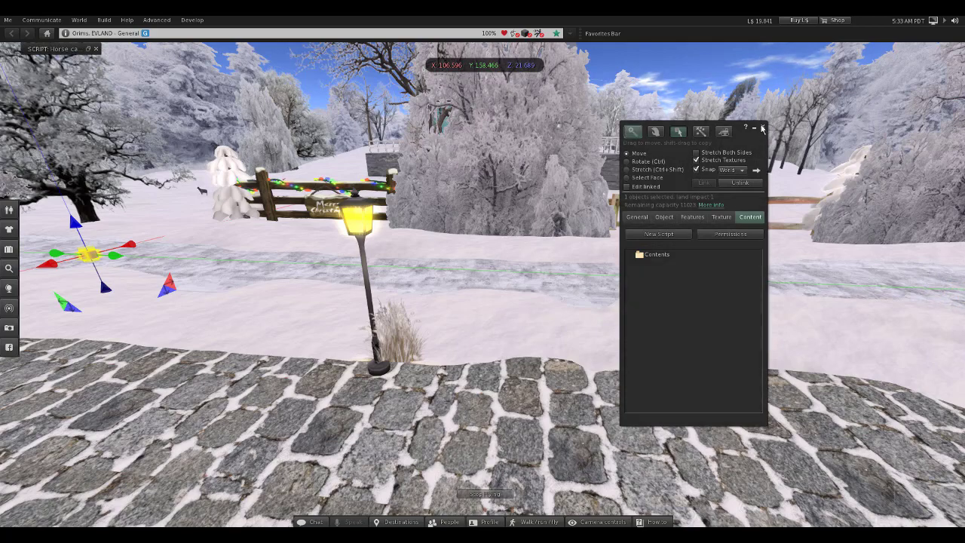
left_click(754, 129)
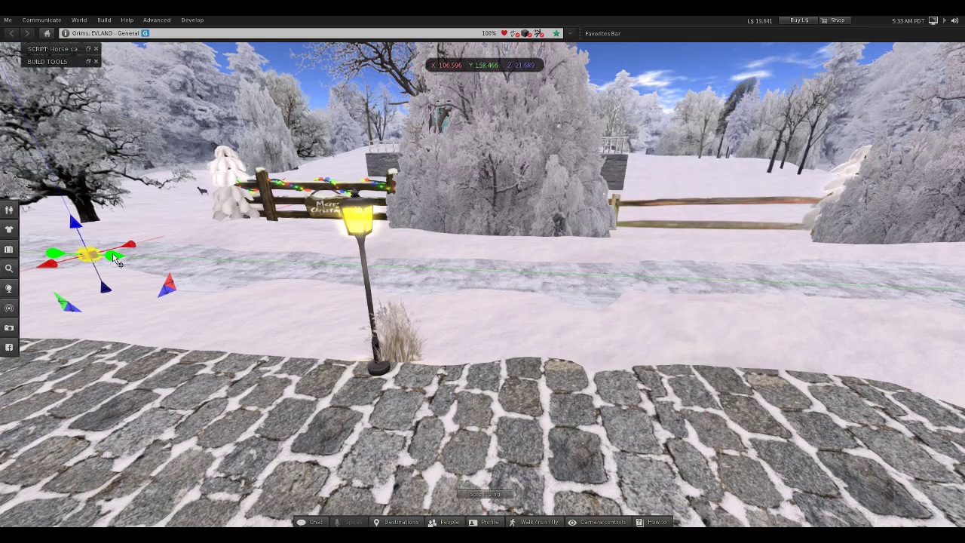
left_click_drag(113, 258, 901, 292)
Position the left waypoint box at X 106.5, Y 158.4, Z 21.7.
right_click(83, 260)
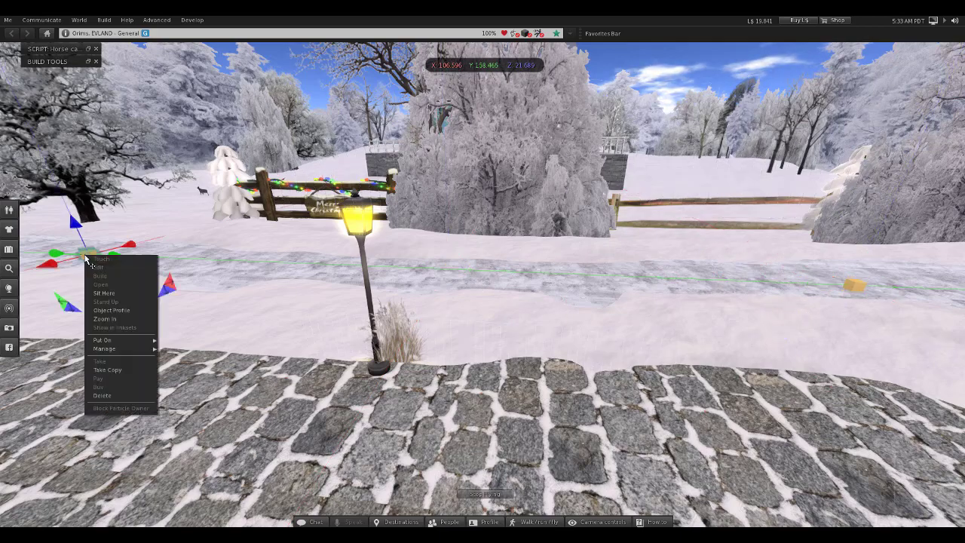
left_click(105, 270)
left_click(664, 217)
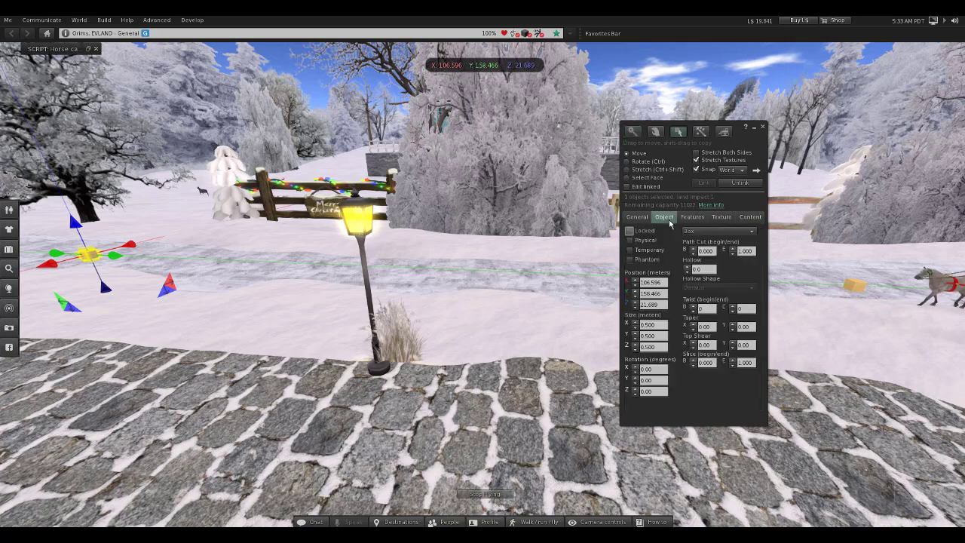
left_click(663, 281)
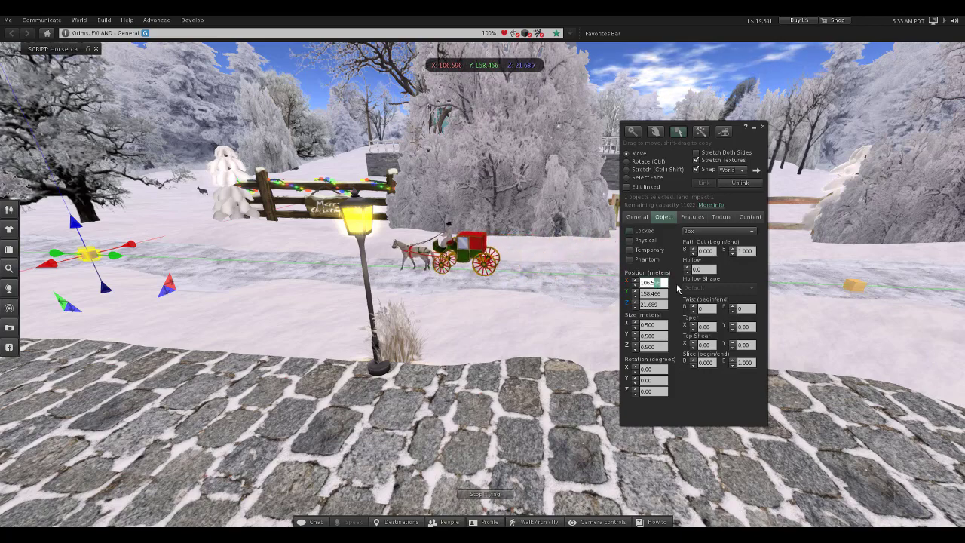
key("Return")
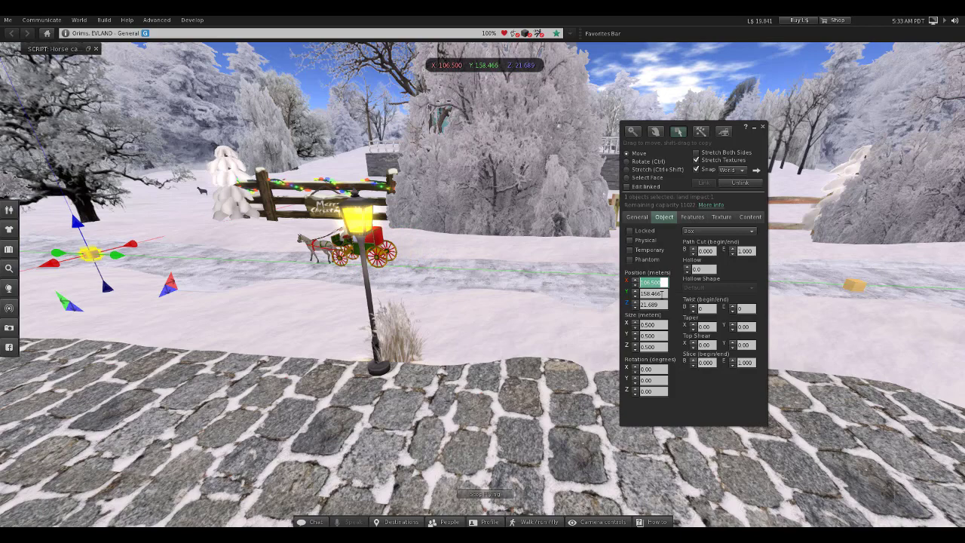
left_click(655, 294)
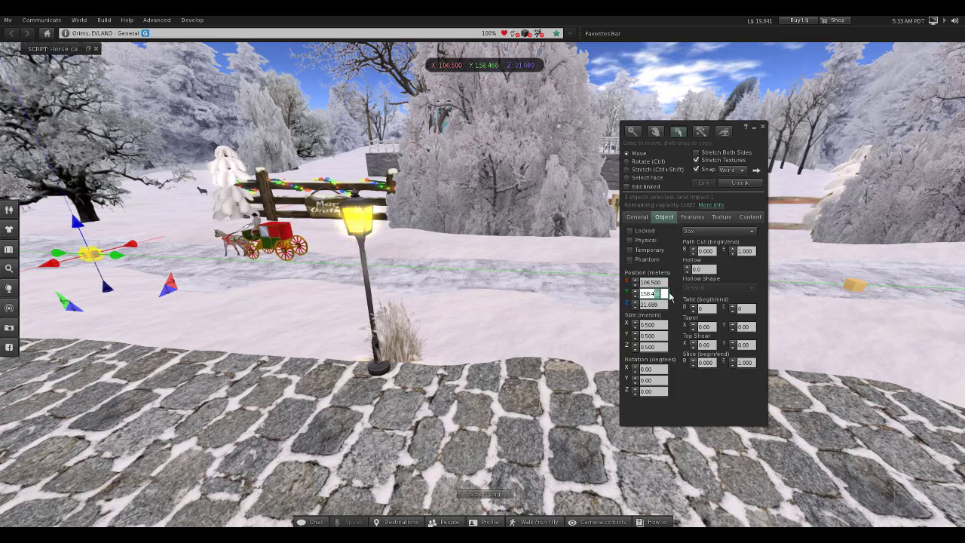
key("Return")
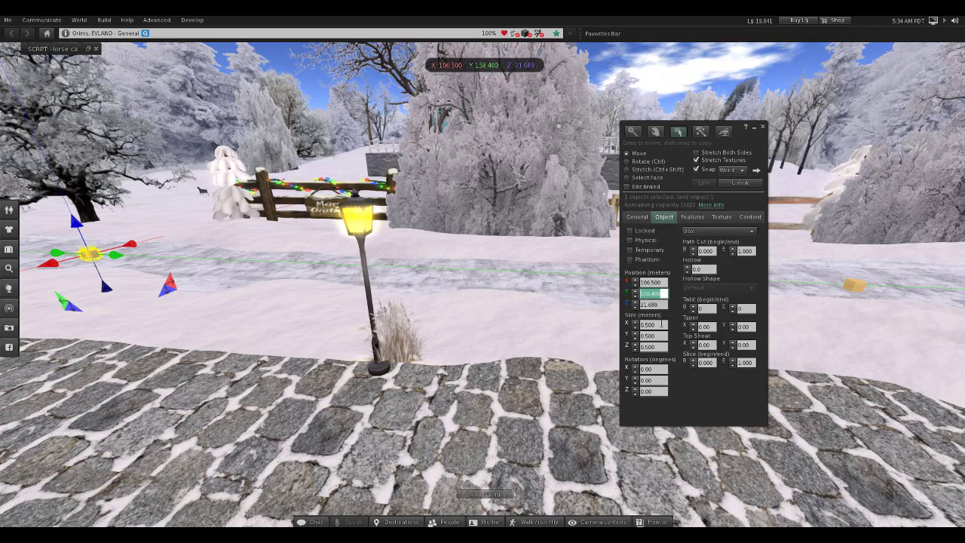
left_click(649, 304)
type("21.7")
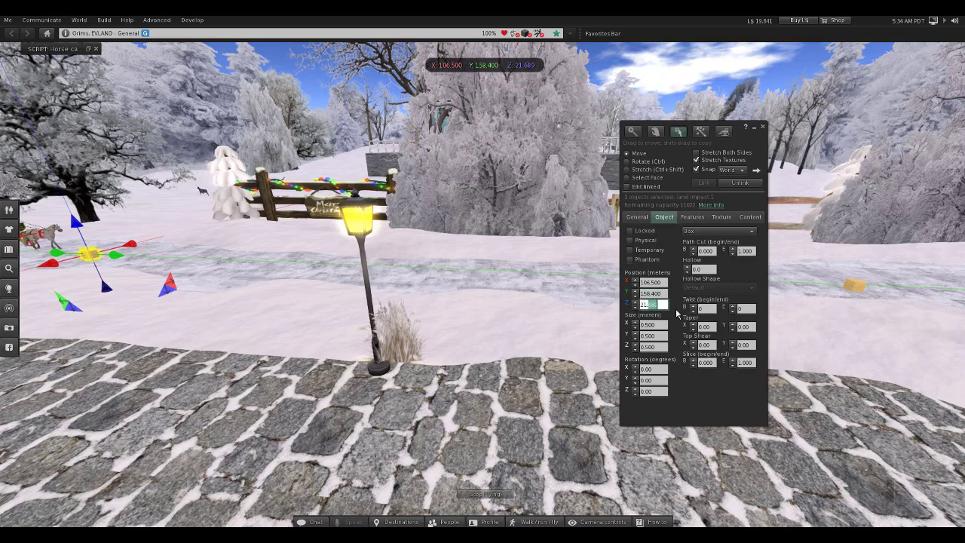
key("Return")
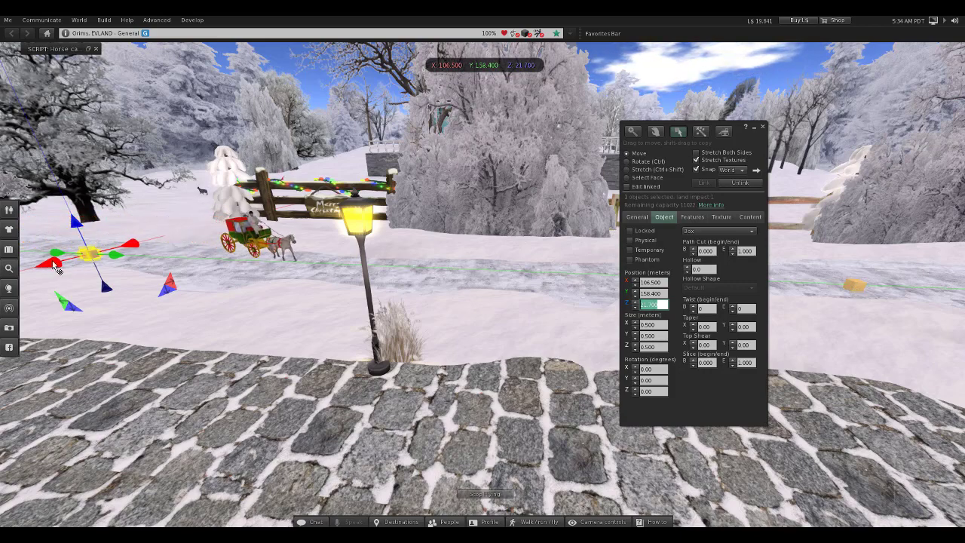
Select the far and near waypoint boxes in turn to compare their positions.
right_click(857, 287)
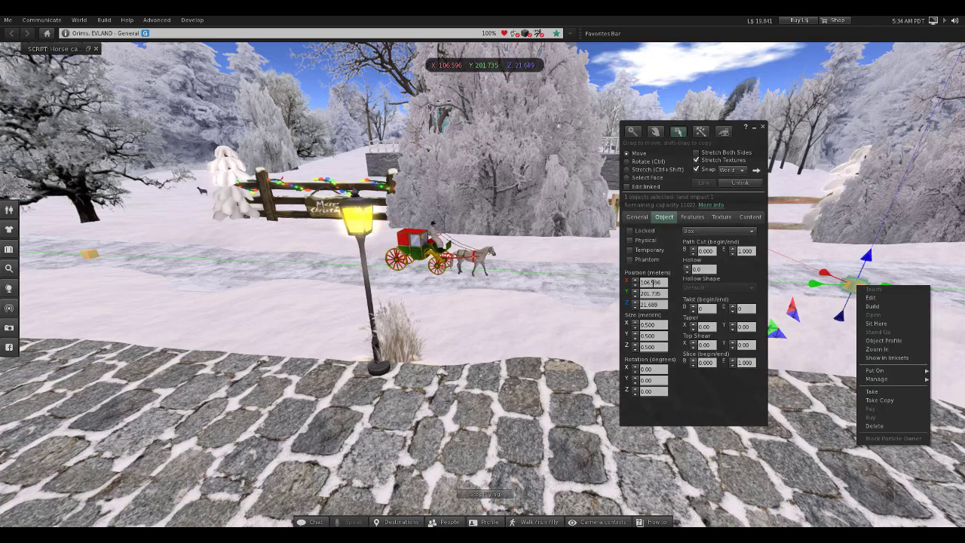
right_click(88, 257)
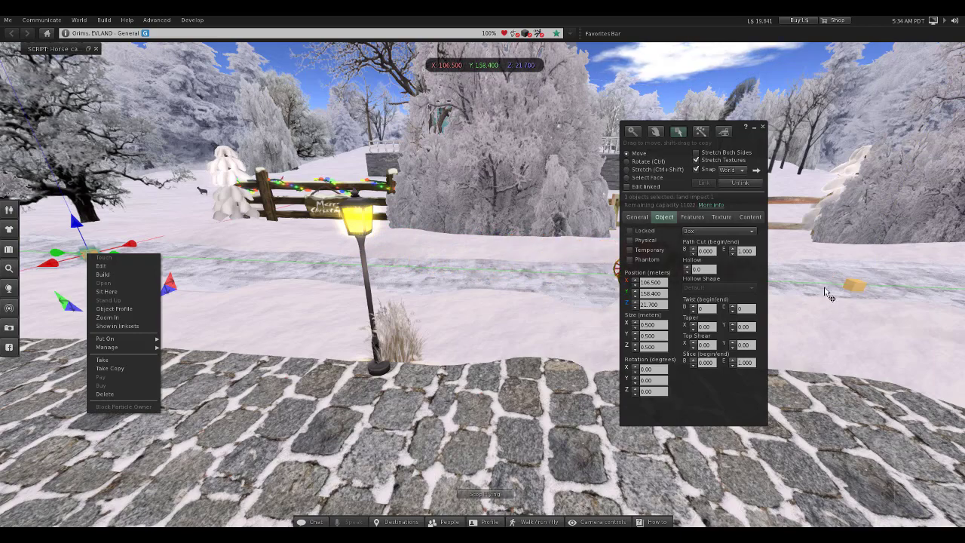
right_click(827, 293)
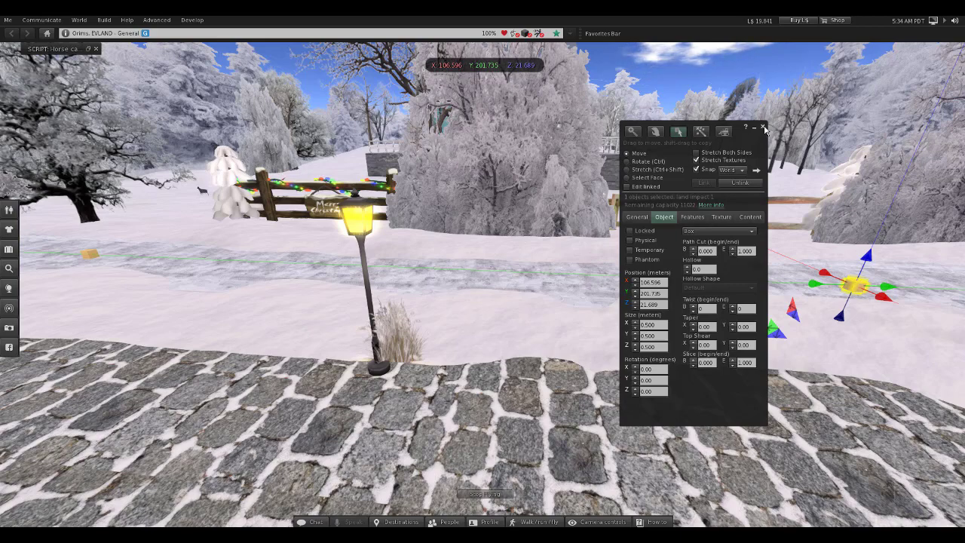
Reopen the horse carriage for editing and bring up its Horse carriage patrol script.
left_click(764, 128)
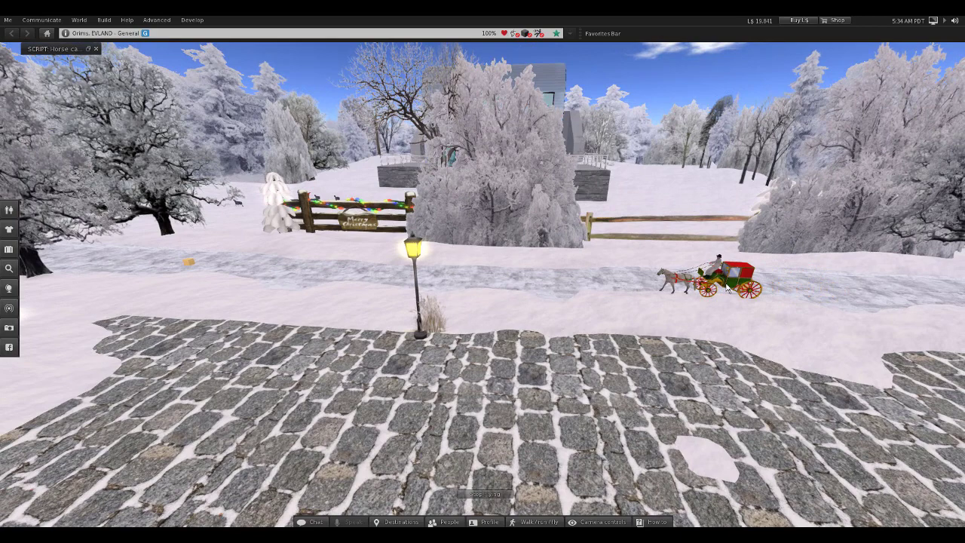
right_click(704, 273)
left_click(720, 302)
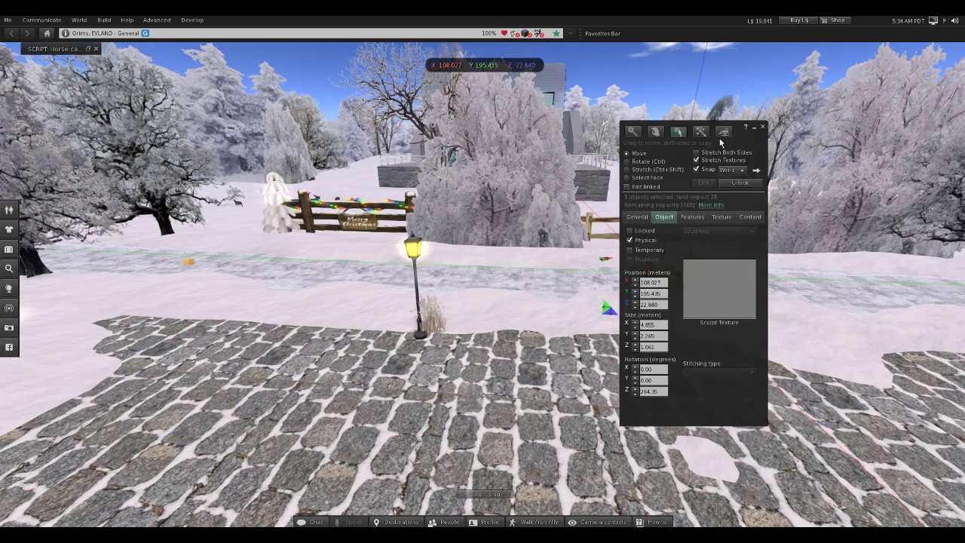
left_click(76, 49)
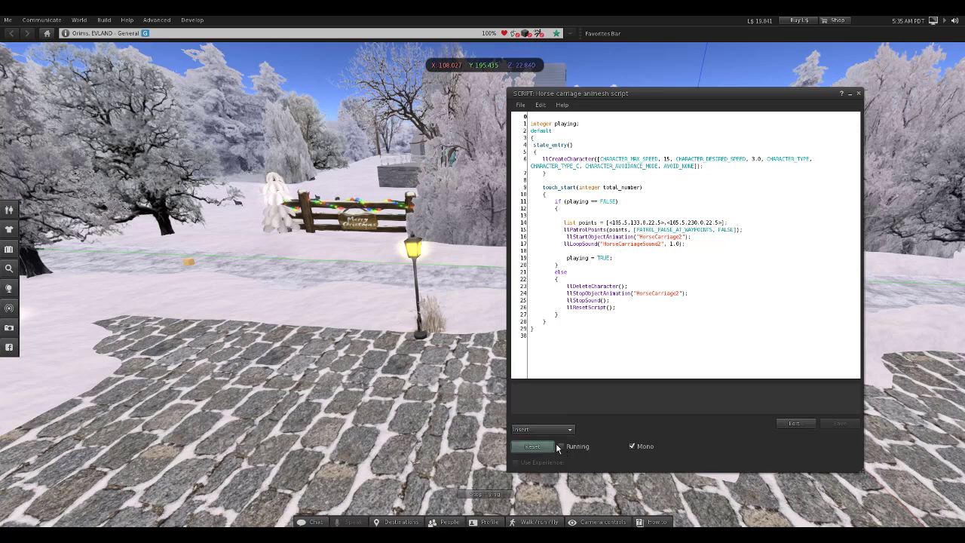
Reset the Horse carriage script, then close the script editor and build panel.
left_click(536, 447)
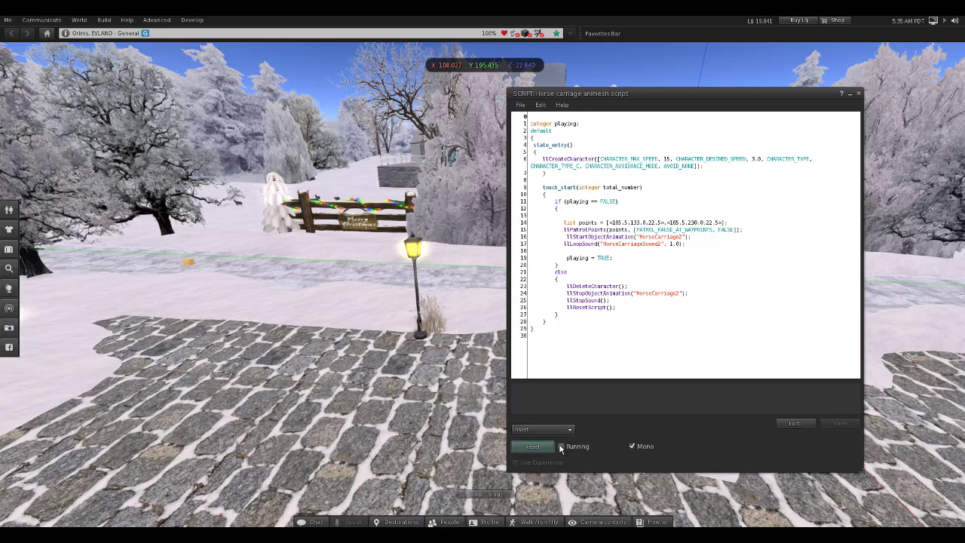
left_click(858, 94)
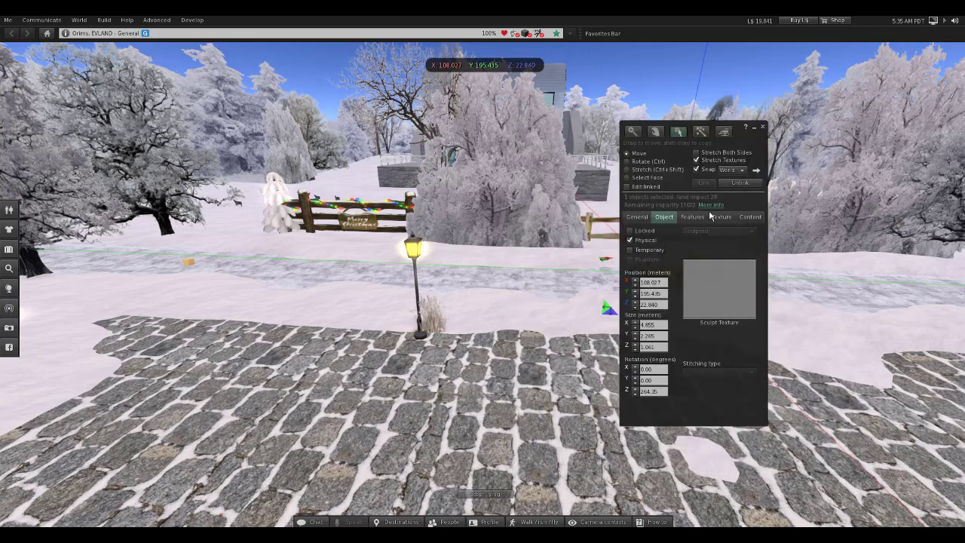
left_click(763, 129)
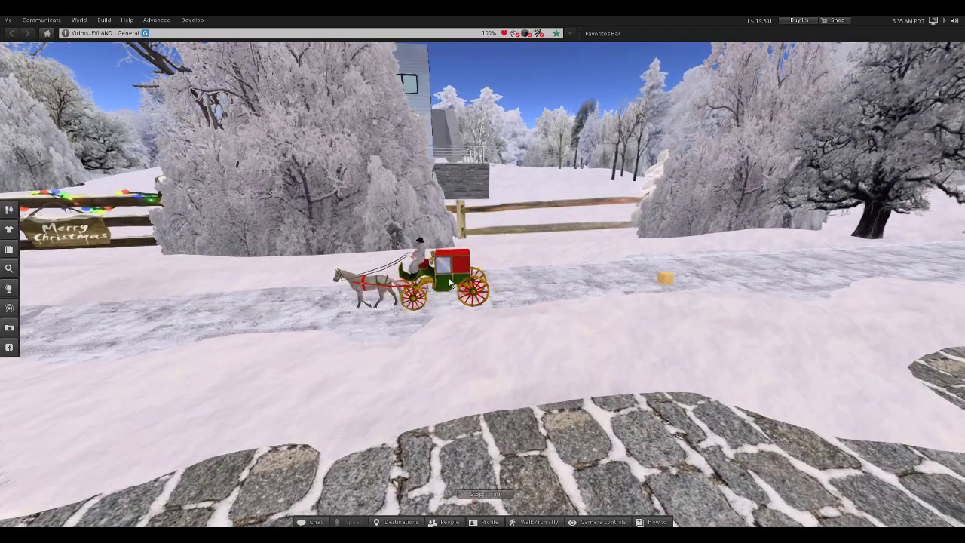
Touch the carriage three times to toggle its patrol along the road.
right_click(453, 280)
left_click(471, 282)
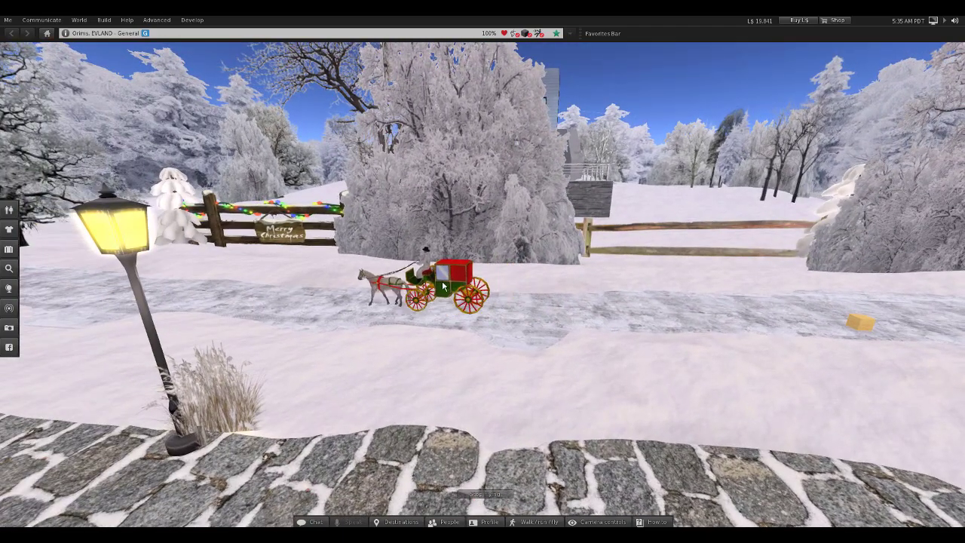
right_click(411, 282)
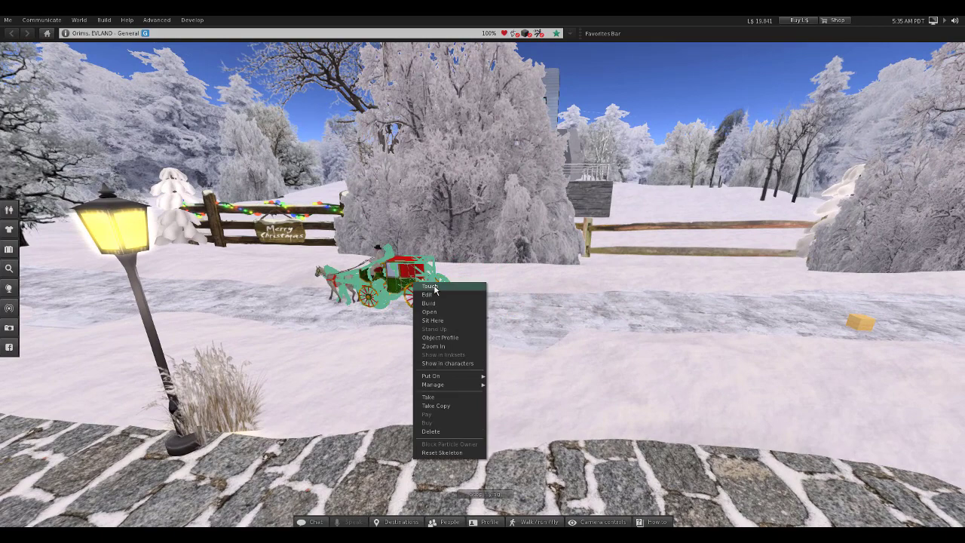
left_click(398, 297)
right_click(400, 282)
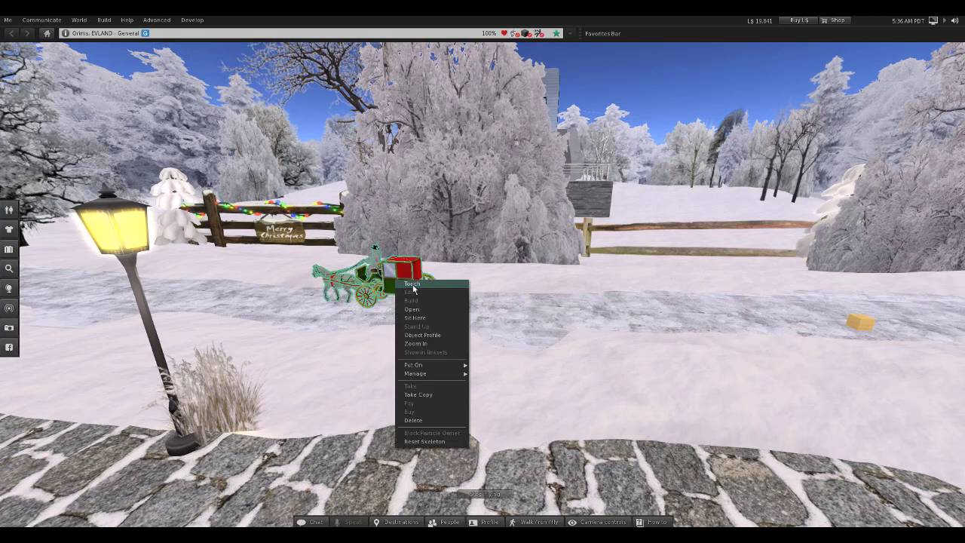
left_click(405, 299)
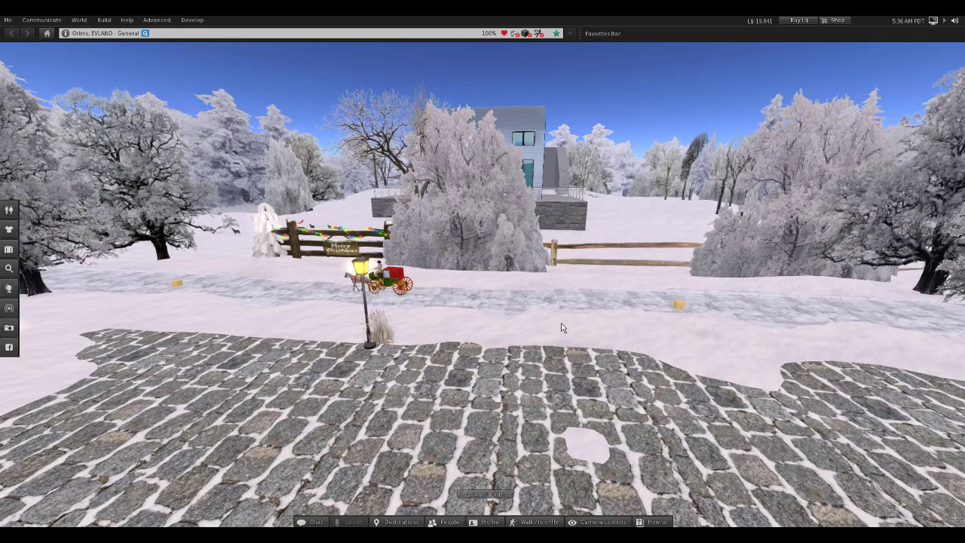